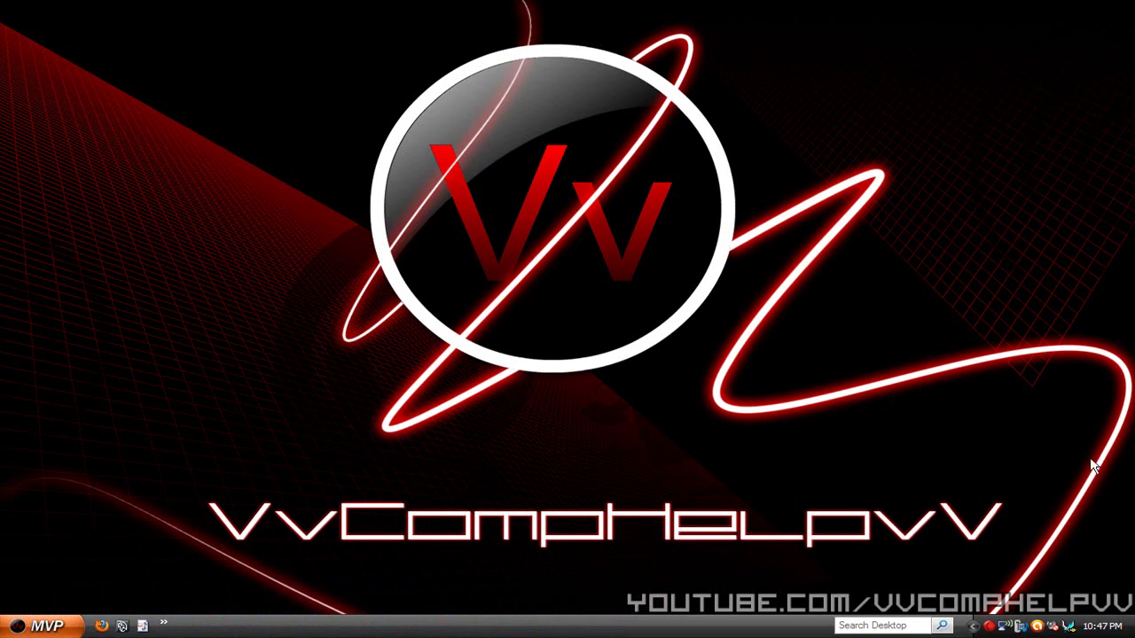
# - Go to My Computer from the Start menu and open the FL45H DR1V3 (F:) drive
pyautogui.click(40, 626)
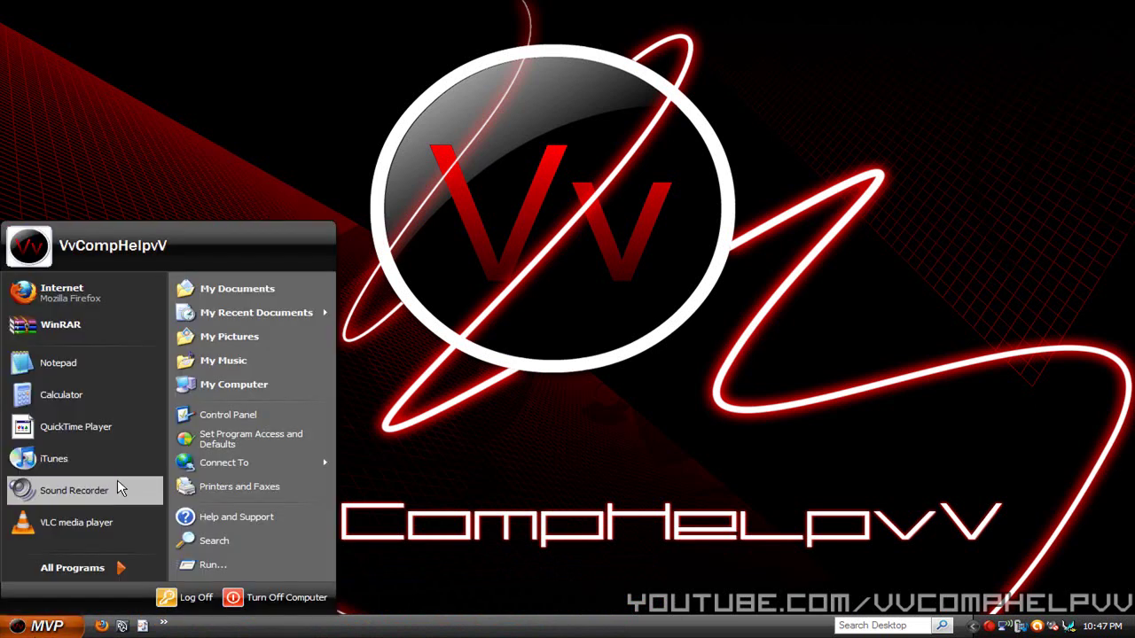
pyautogui.click(207, 389)
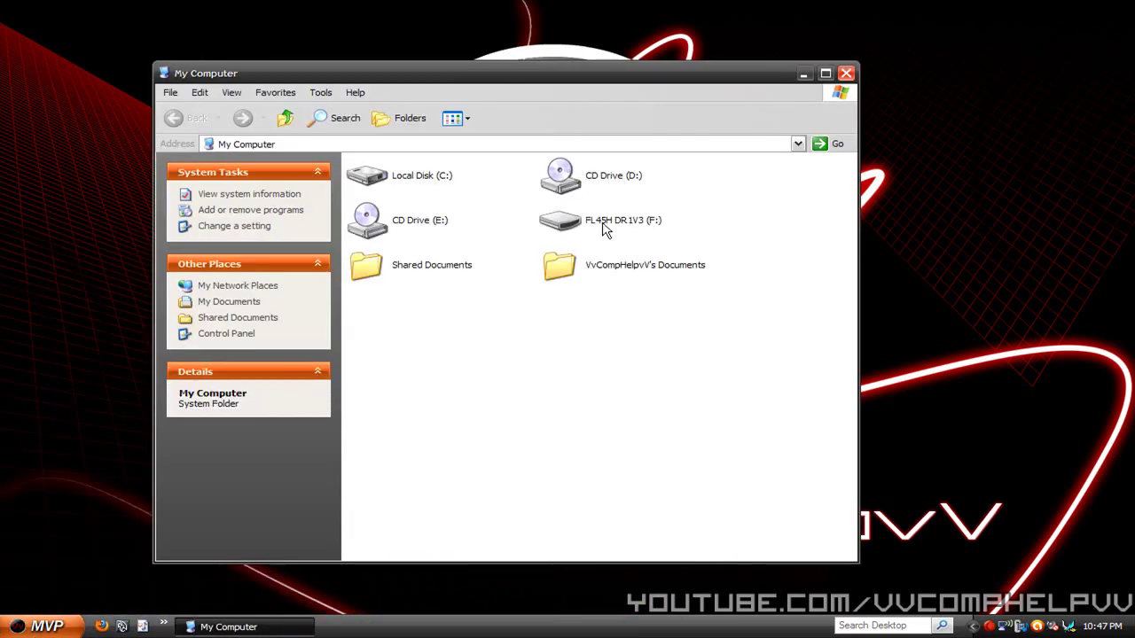
pyautogui.doubleClick(578, 226)
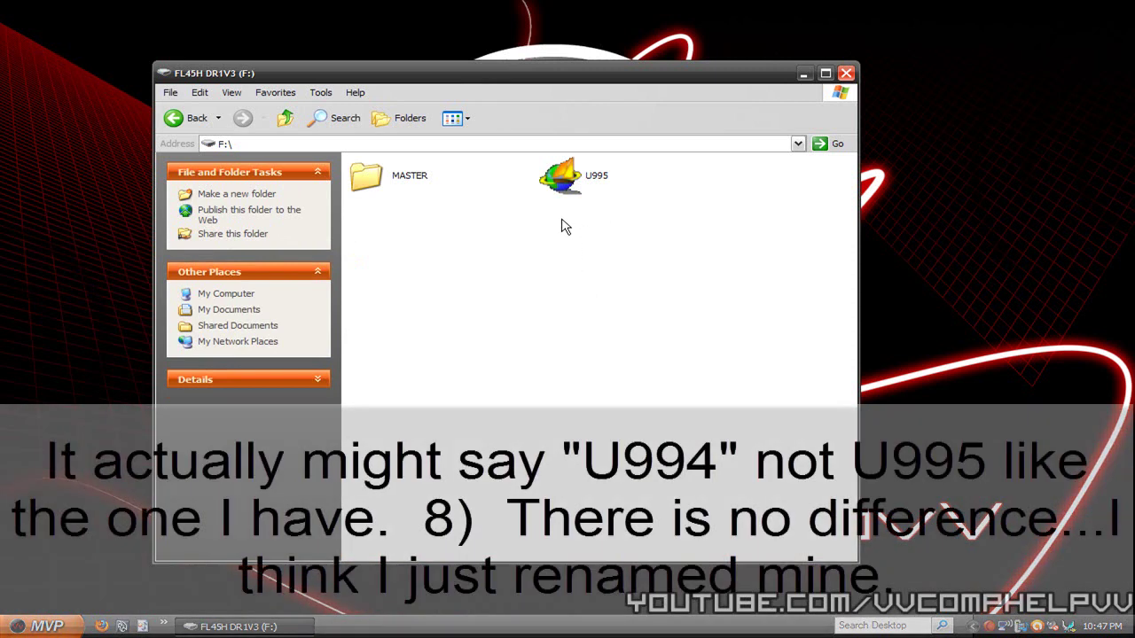
pyautogui.moveTo(560, 180)
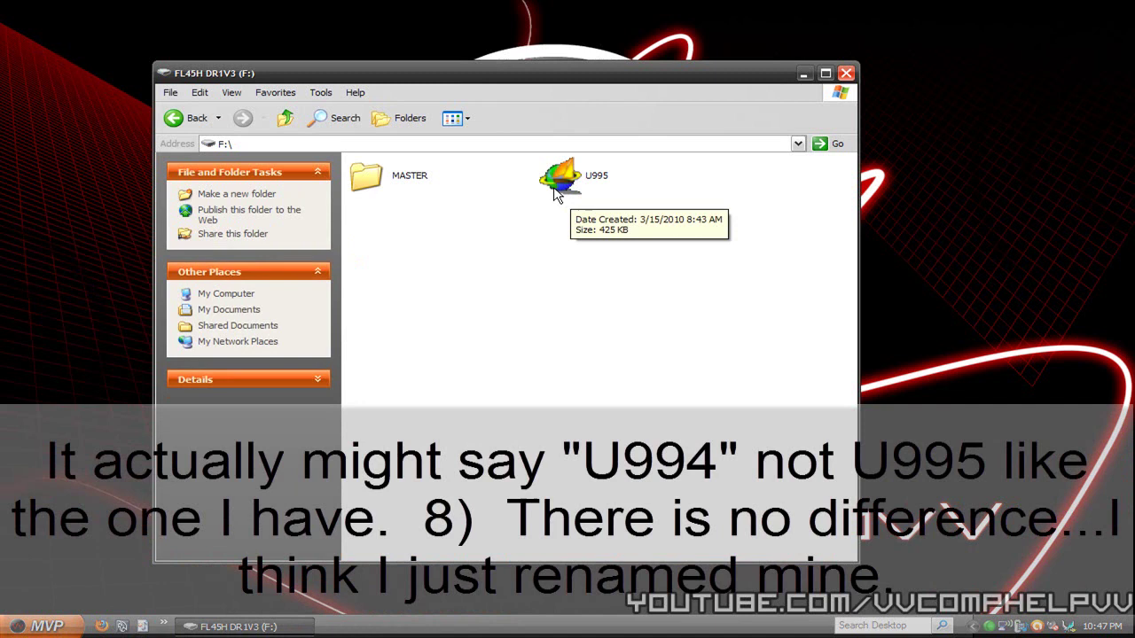
# - Launch U995 from the flash drive and open Firefox on Google through UltraSurf
pyautogui.doubleClick(561, 177)
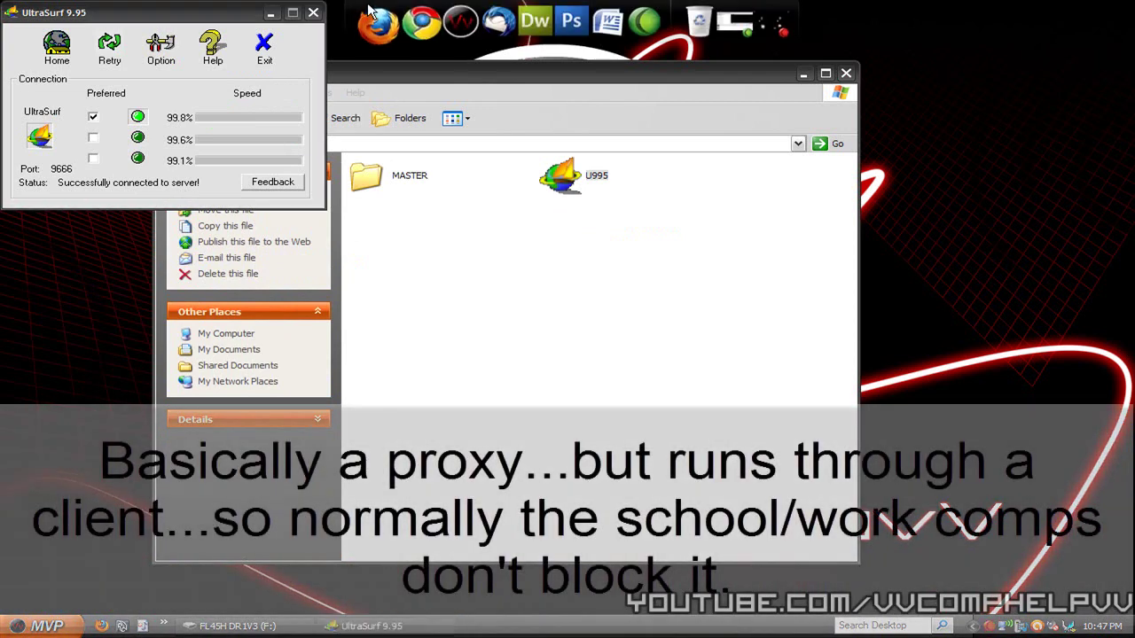
pyautogui.click(373, 10)
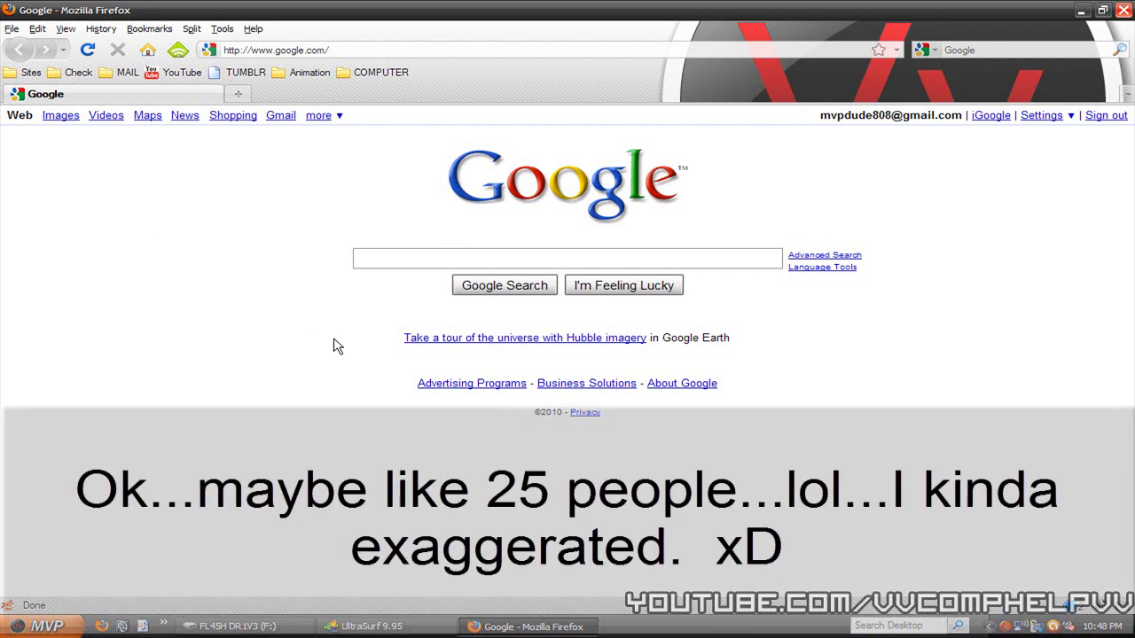
# - Bring UltraSurf 9.95 to the front and drag it down and right, clear of Firefox's toolbar
pyautogui.click(368, 626)
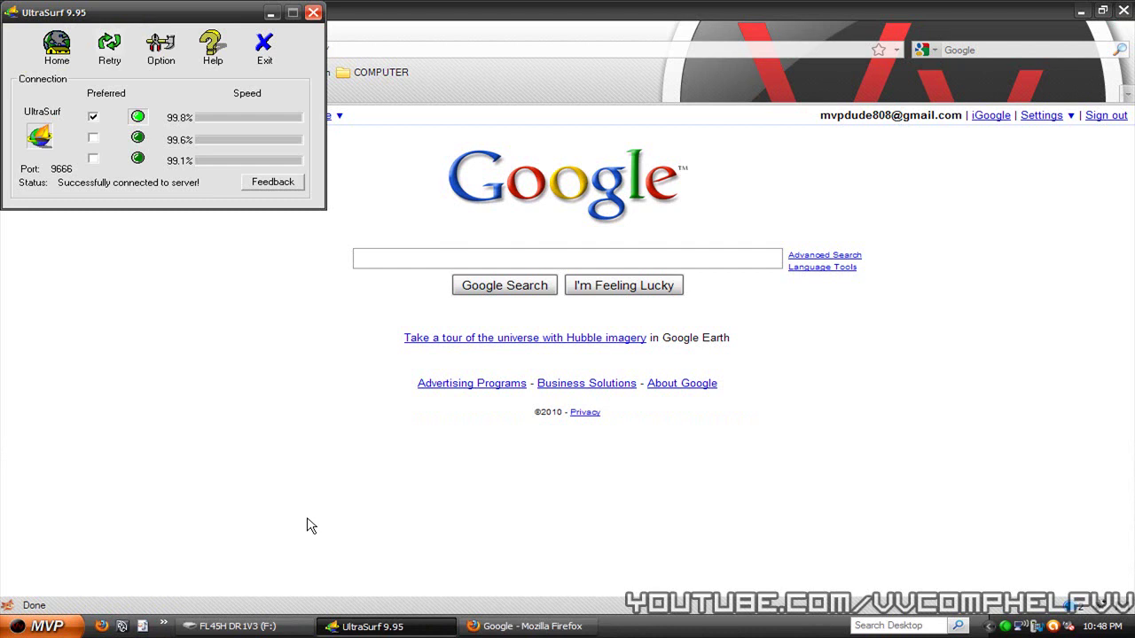
pyautogui.moveTo(149, 22); pyautogui.dragTo(230, 200)
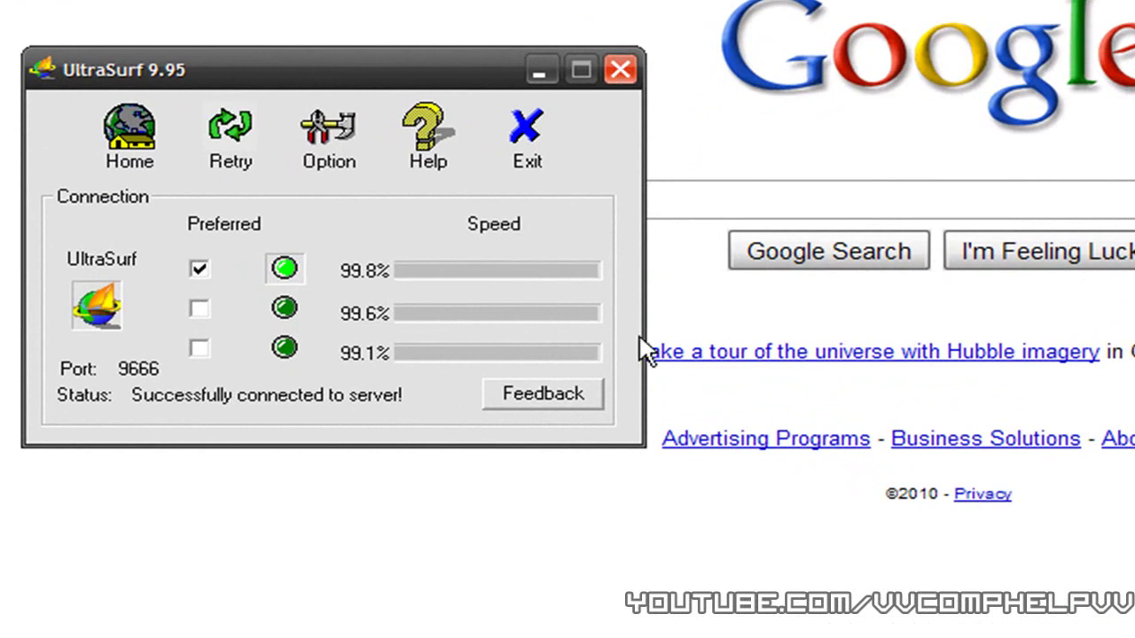
# - Open UltraSurf's Options dialog and drag it to the right edge of the screen
pyautogui.click(320, 133)
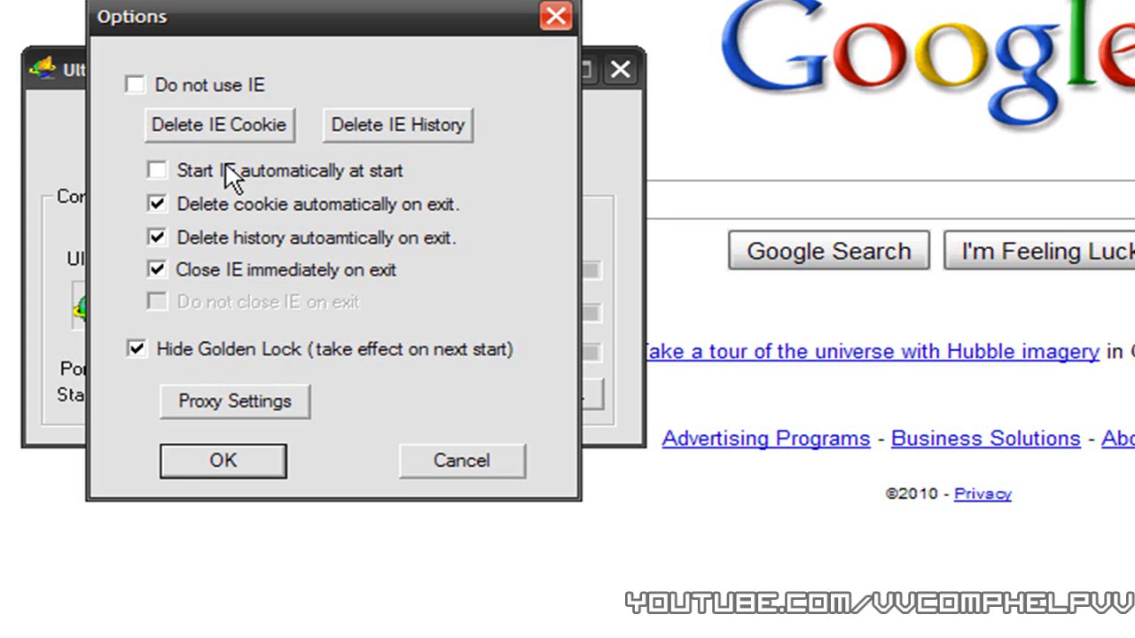
pyautogui.moveTo(242, 13)
pyautogui.mouseDown()
pyautogui.moveTo(1002, 17)
pyautogui.moveTo(828, 0)
pyautogui.mouseUp()
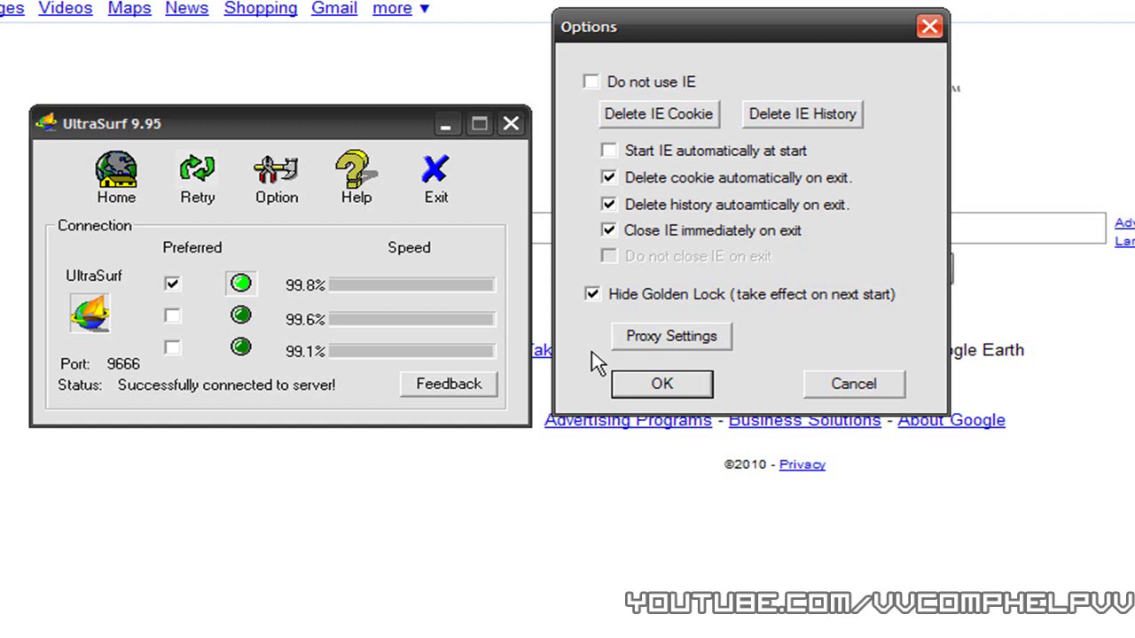
# - Leave 'Do not use IE' unchecked and delete IE cookies and history, then return to Firefox
pyautogui.click(596, 84)
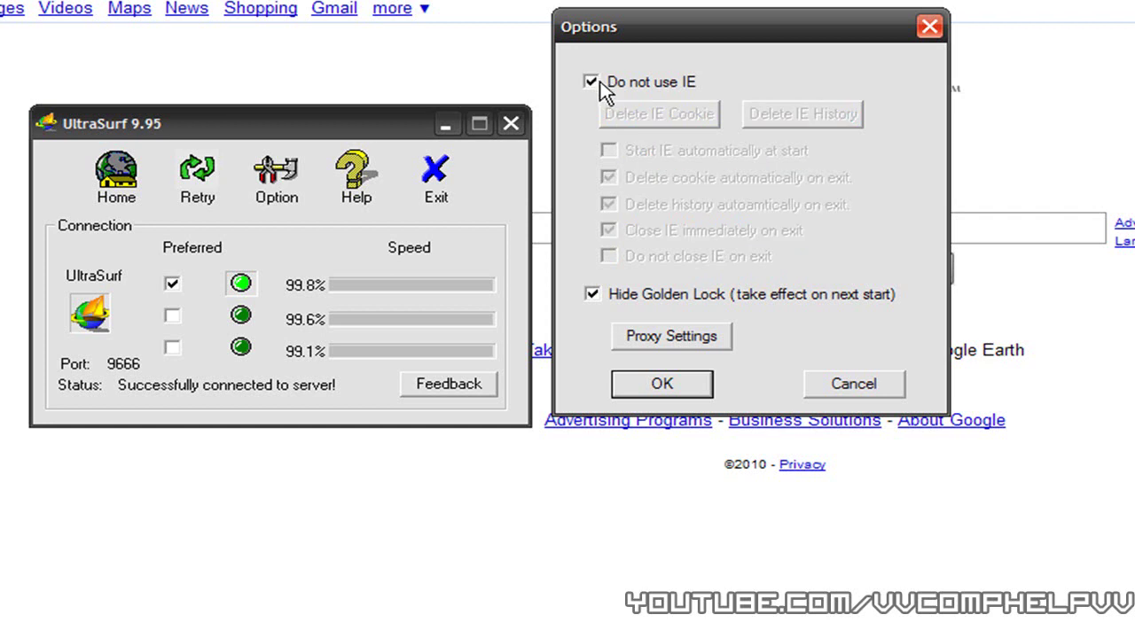
pyautogui.click(603, 81)
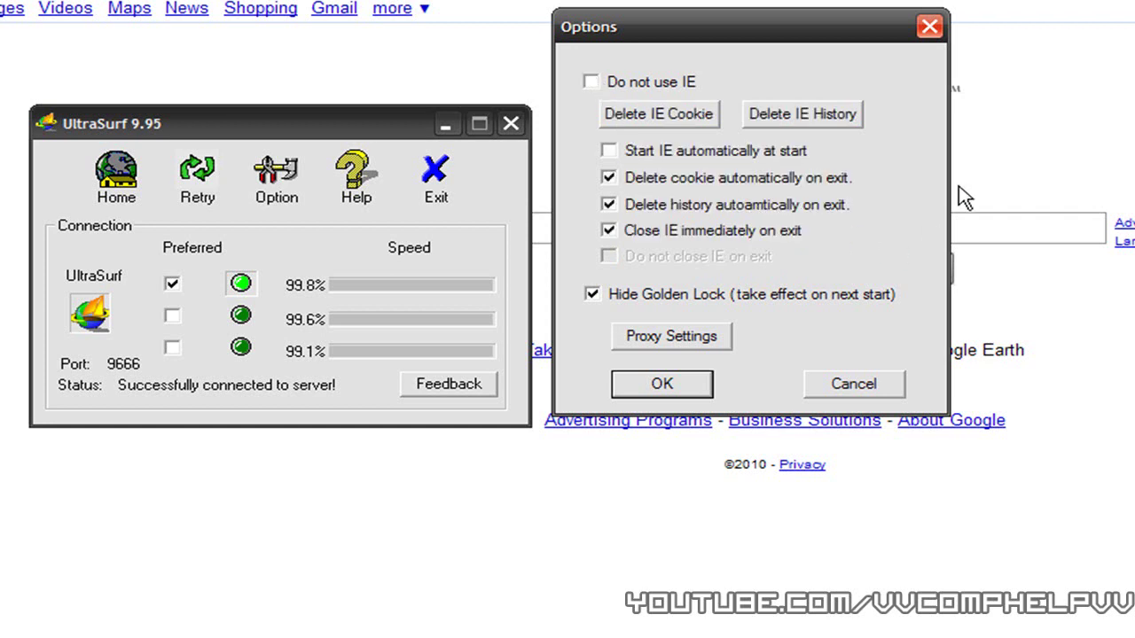
pyautogui.click(669, 120)
pyautogui.click(841, 114)
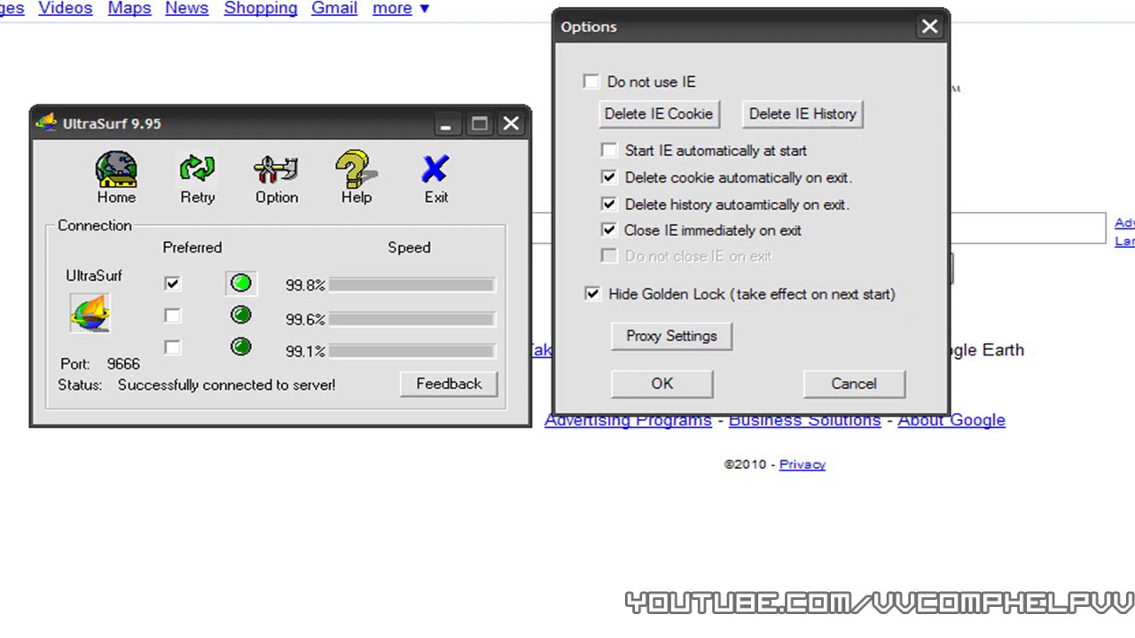
pyautogui.click(795, 55)
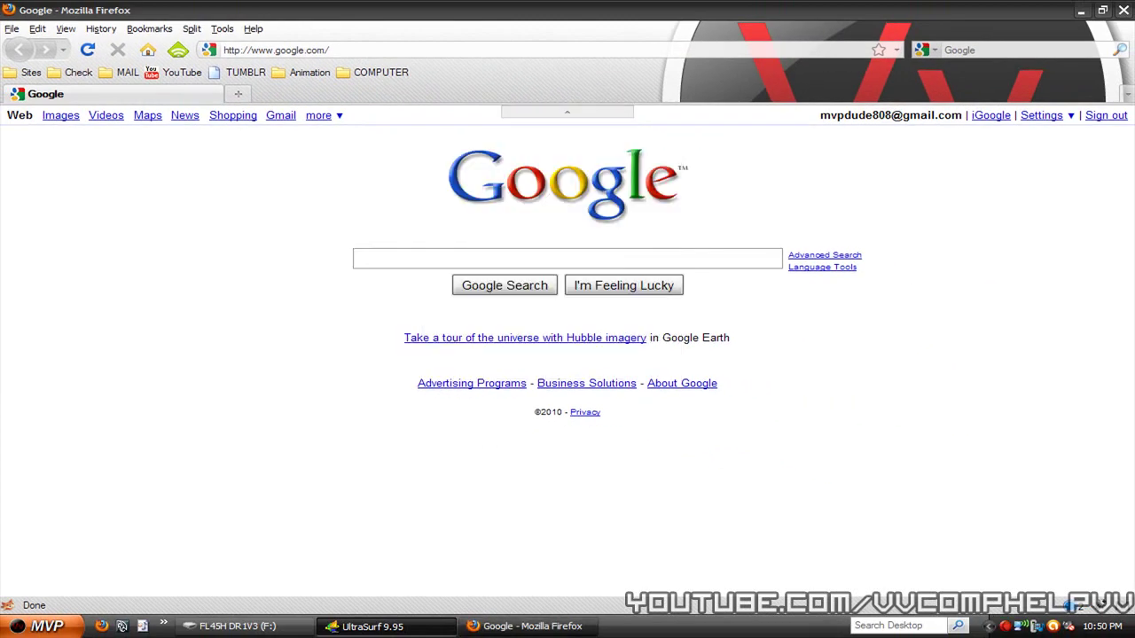
pyautogui.moveTo(568, 591)
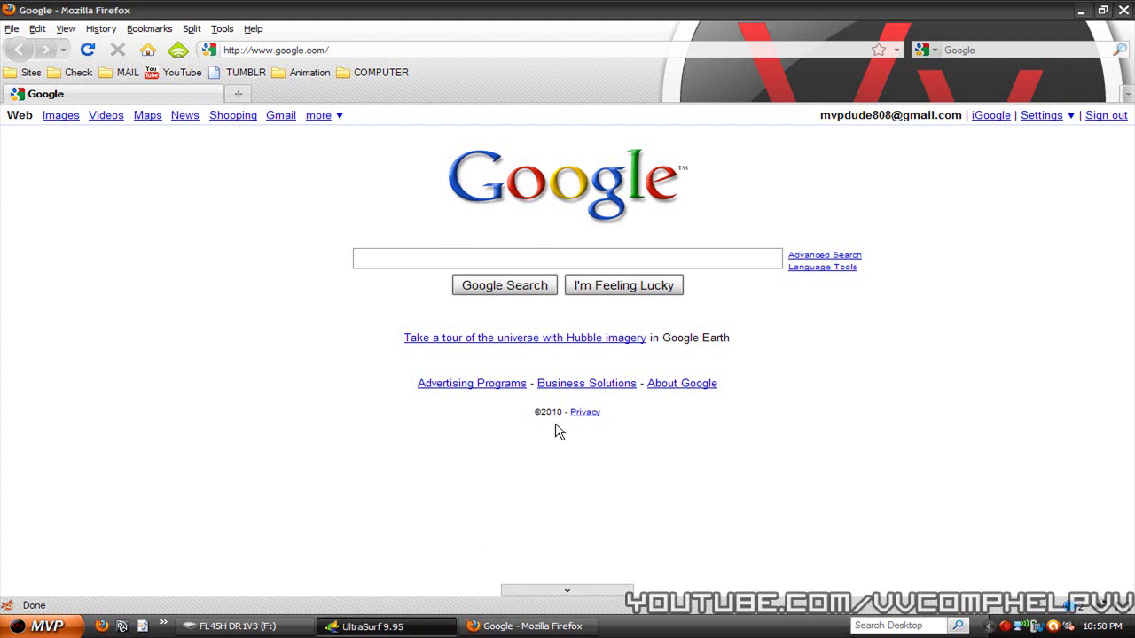
# - Alt+Tab from Firefox back to UltraSurf's connection window and Options dialog
pyautogui.hotkey('alt', 'Tab')
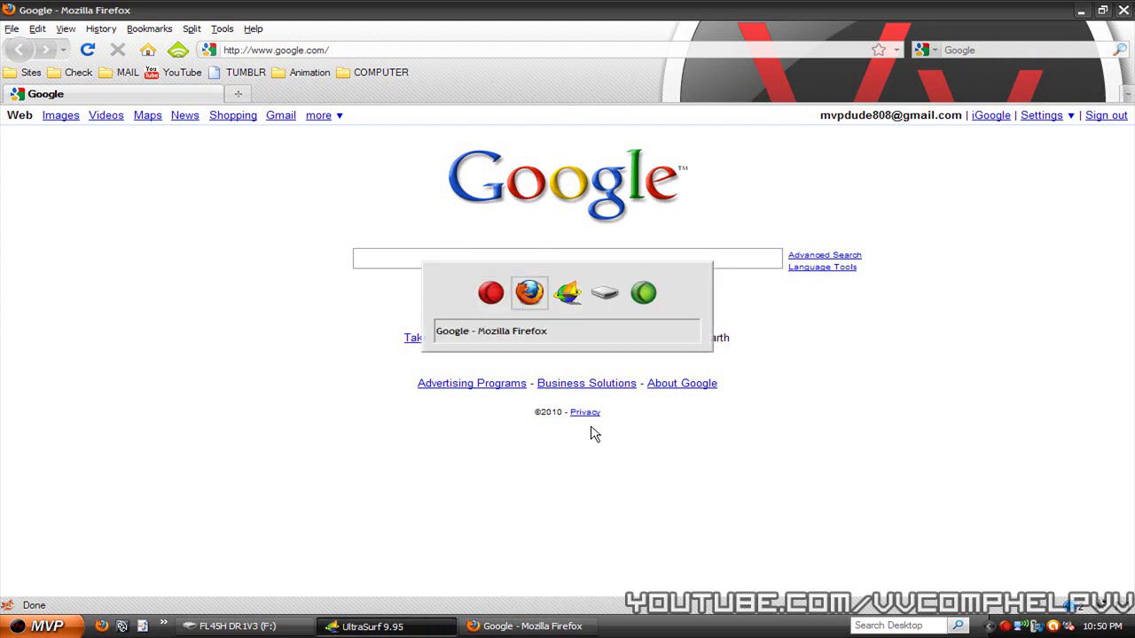
pyautogui.hotkey('alt', 'Tab')
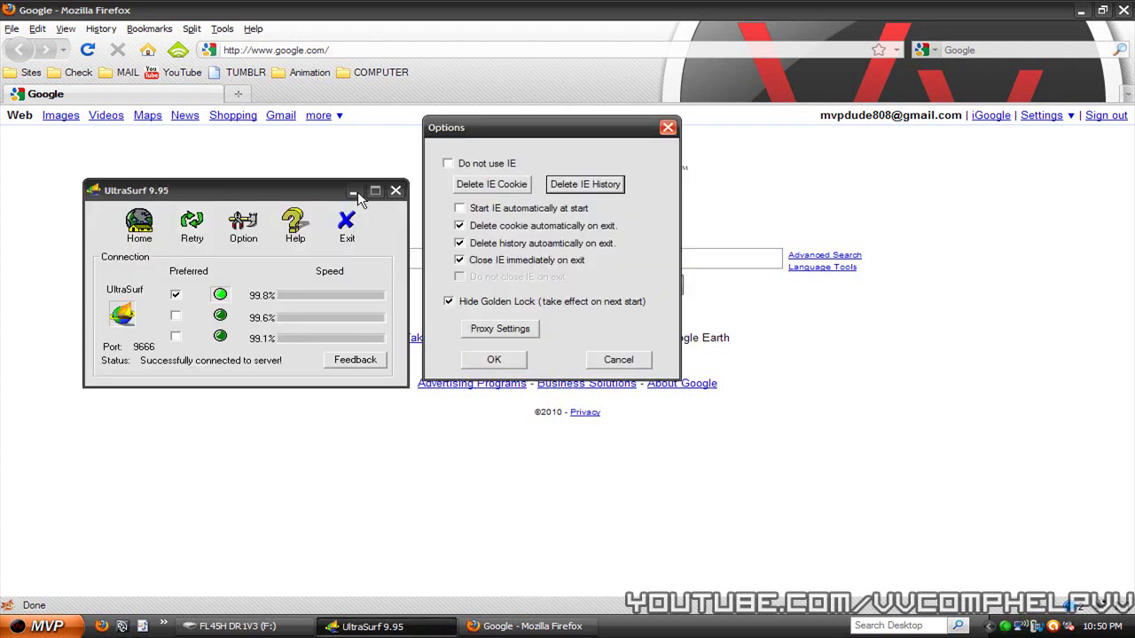